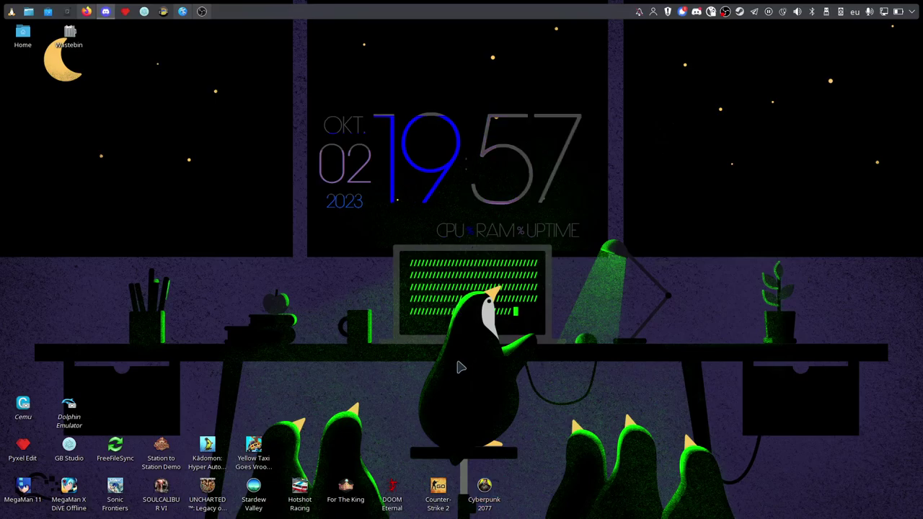
Step: Launch Cyberpunk 2077, let it flatline, and decline sending the crash report
{"action": "left_click", "coordinate": [486, 487]}
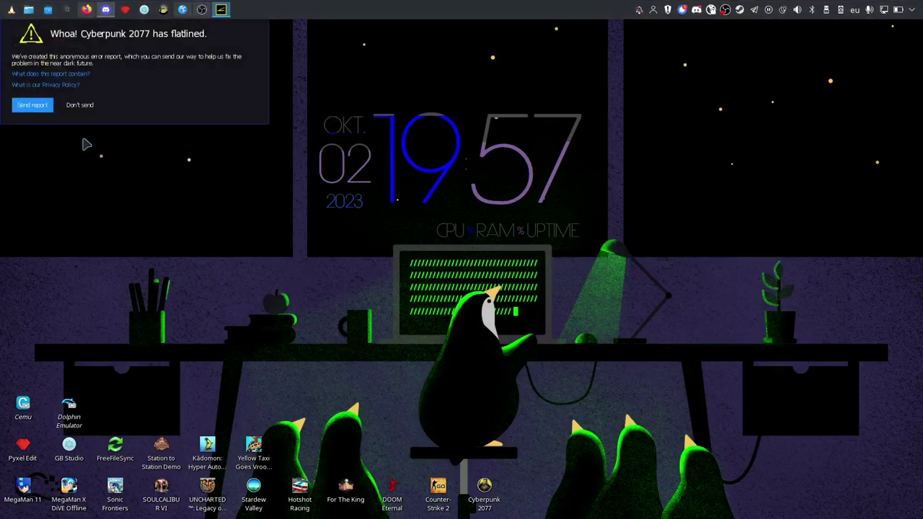
{"action": "left_click", "coordinate": [79, 108]}
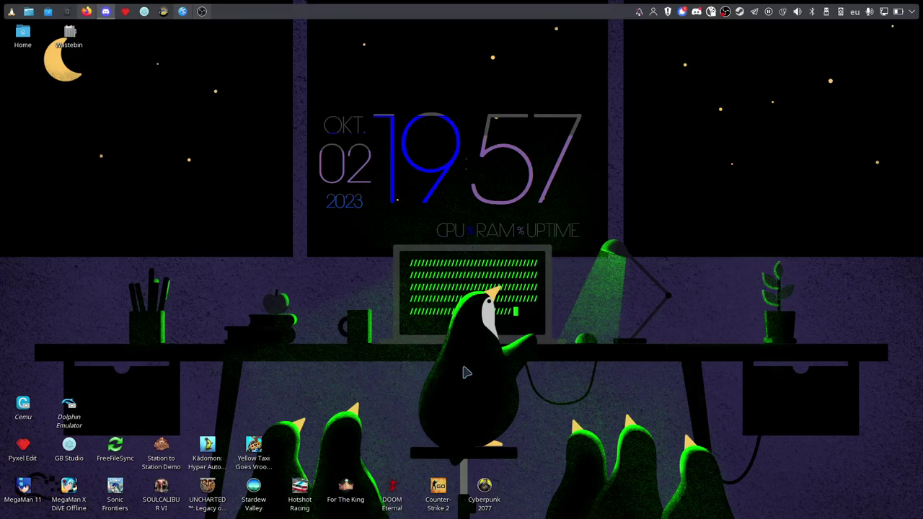
{"action": "left_click_drag", "start_coordinate": [422, 310], "coordinate": [482, 367]}
{"action": "left_click_drag", "start_coordinate": [369, 277], "coordinate": [436, 328]}
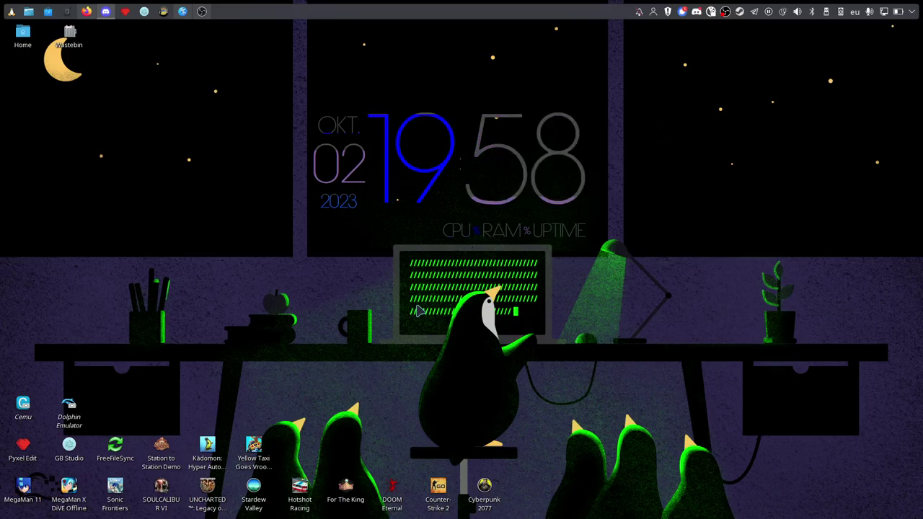
Step: Browse in Dolphin to Spiele > Heroic > Cyberpunk 2077, peeking into bin and back
{"action": "key", "text": "super+e"}
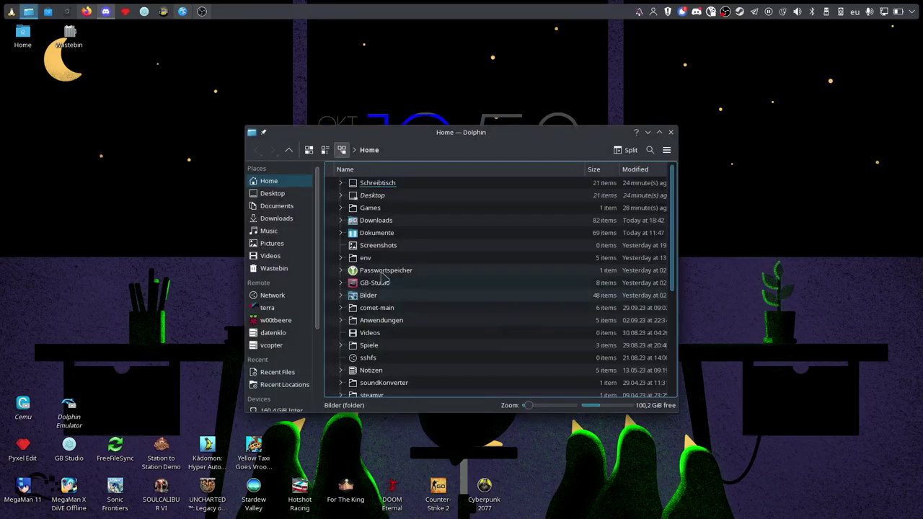
{"action": "scroll", "coordinate": [299, 308], "scroll_direction": "down", "scroll_amount": 3}
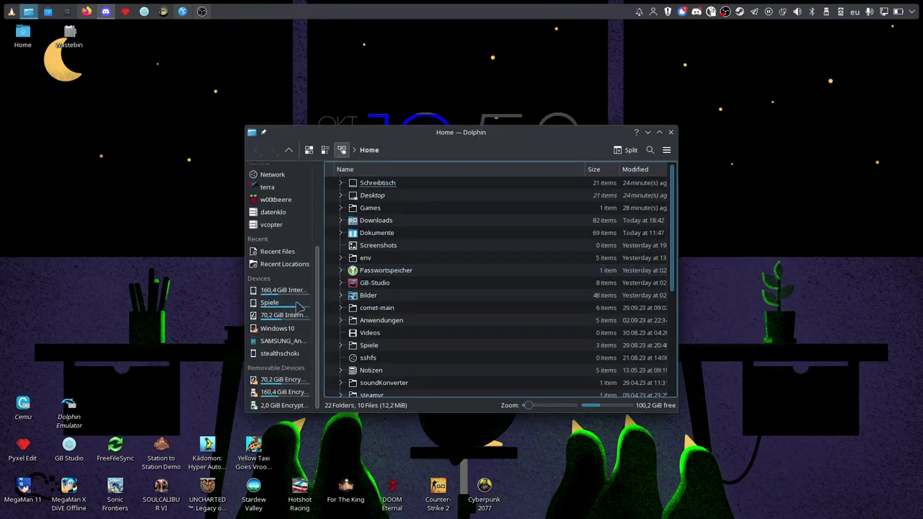
{"action": "left_click", "coordinate": [296, 304]}
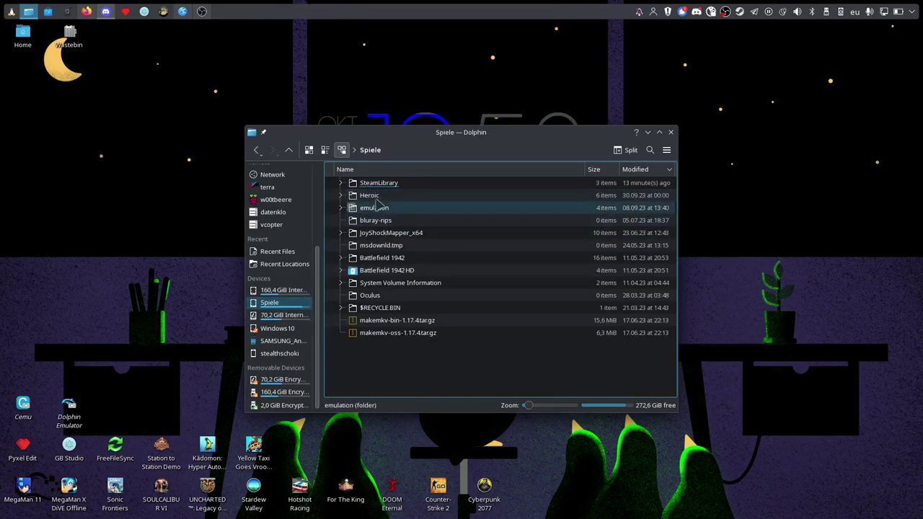
{"action": "left_click", "coordinate": [369, 196]}
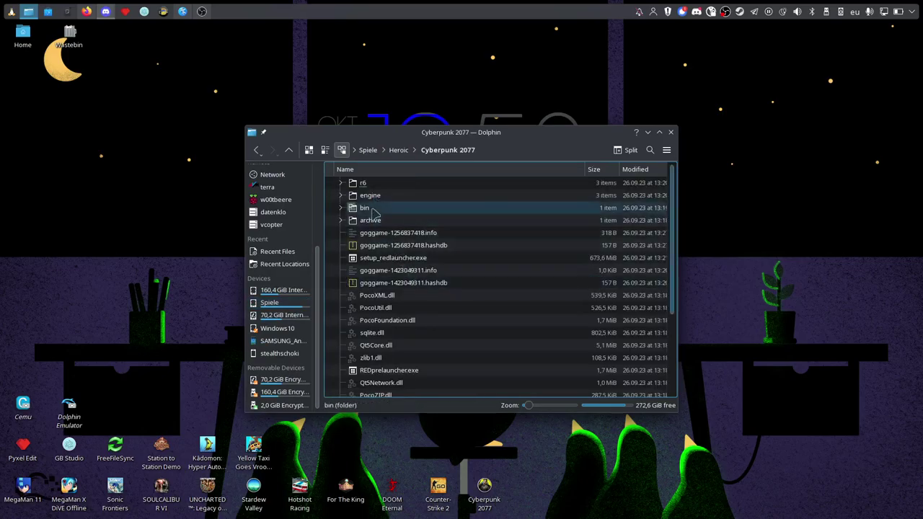
{"action": "left_click", "coordinate": [374, 211]}
{"action": "key", "text": "alt+Left"}
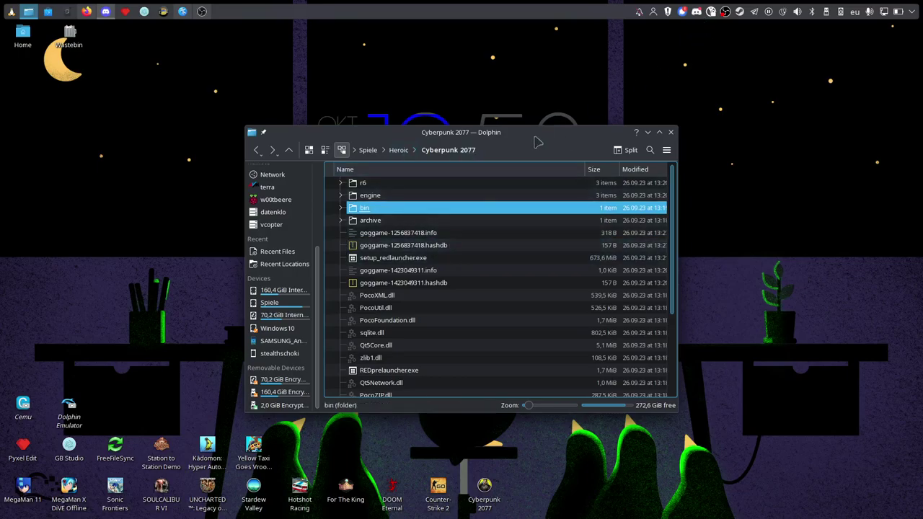
Step: Go to r6 > publishing > x64 and copy the GOG folder
{"action": "left_click", "coordinate": [364, 184]}
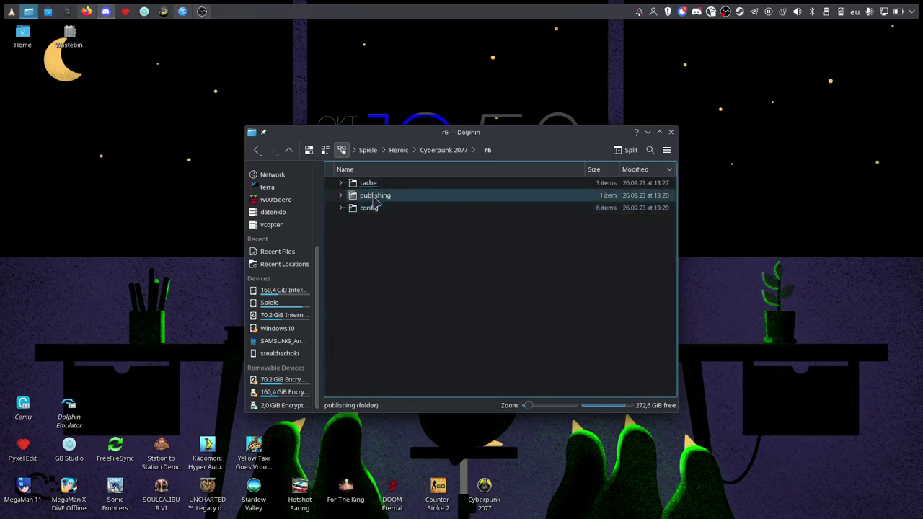
{"action": "left_click", "coordinate": [373, 199]}
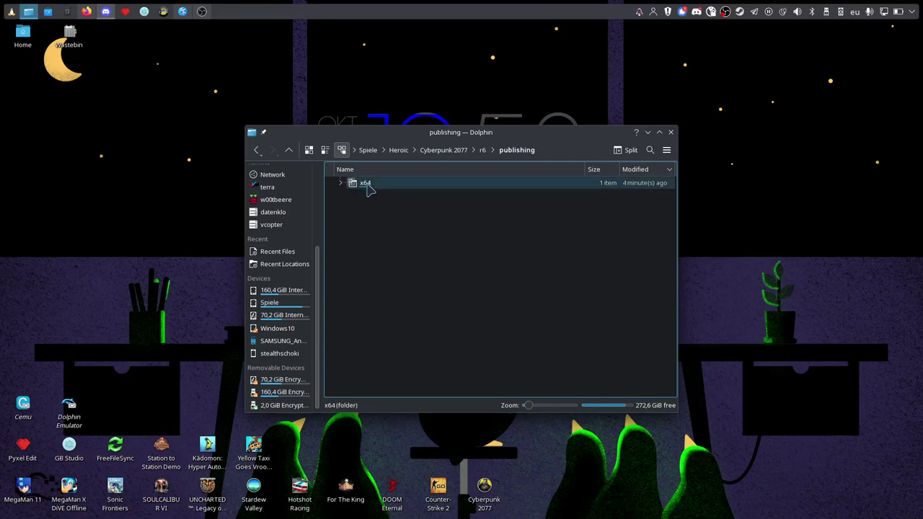
{"action": "left_click", "coordinate": [366, 184]}
{"action": "right_click", "coordinate": [368, 189]}
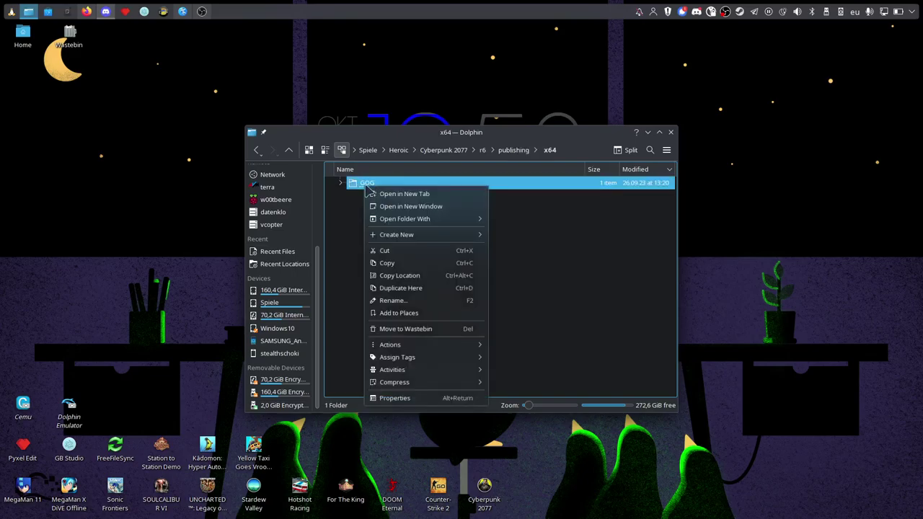
{"action": "left_click", "coordinate": [348, 220]}
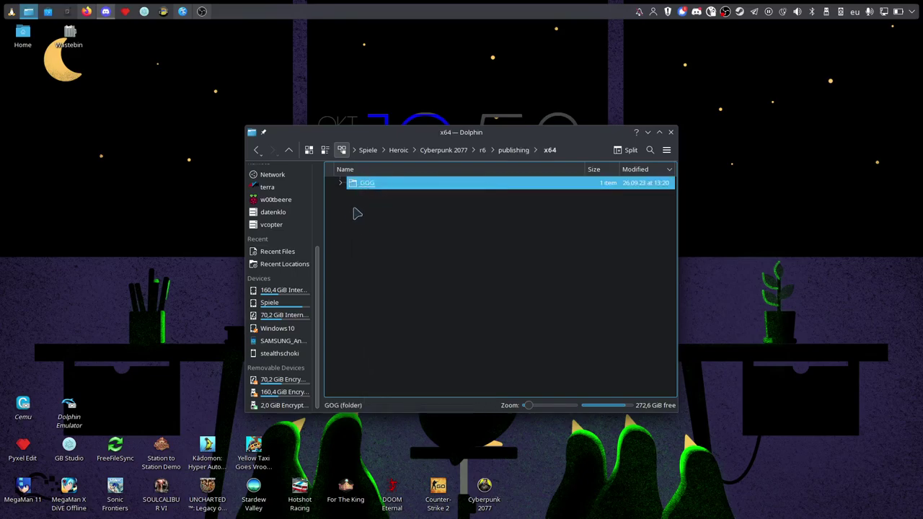
{"action": "right_click", "coordinate": [367, 201]}
{"action": "left_click", "coordinate": [371, 265]}
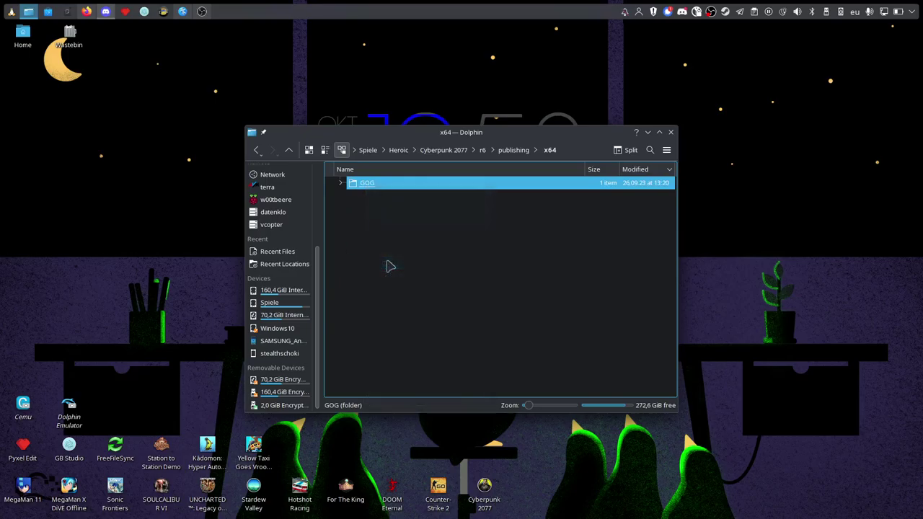
Step: Duplicate GOG inside x64 as 'null', then return to the Cyberpunk 2077 folder
{"action": "right_click", "coordinate": [387, 262]}
{"action": "left_click", "coordinate": [366, 313]}
{"action": "left_click_drag", "start_coordinate": [367, 184], "coordinate": [403, 237]}
{"action": "left_click", "coordinate": [405, 238]}
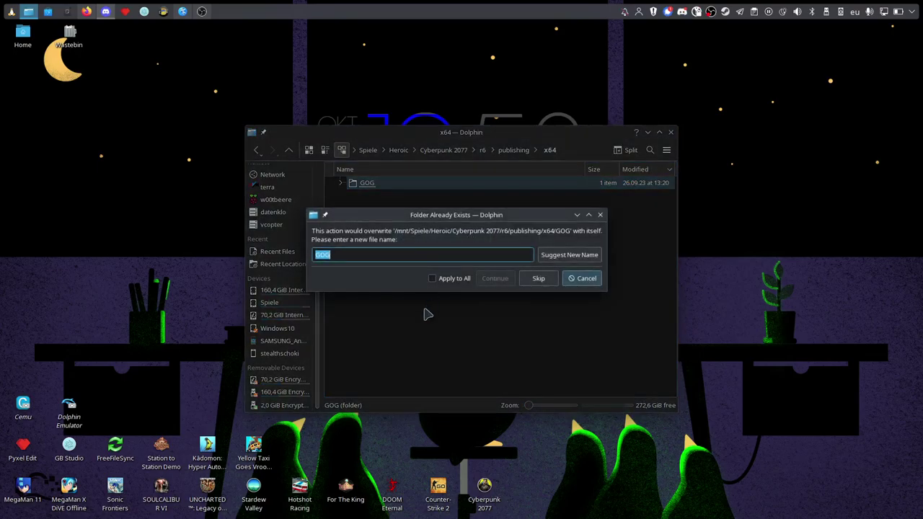
{"action": "type", "text": "n"}
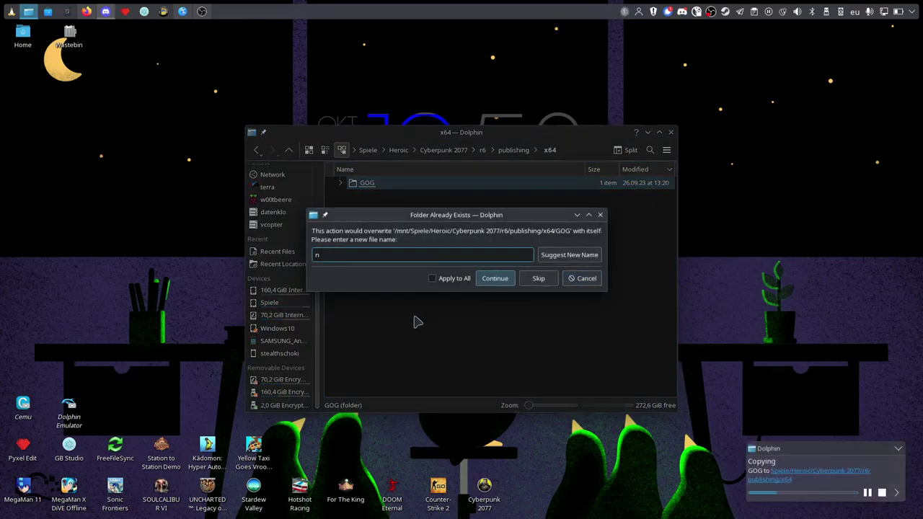
{"action": "type", "text": "ull"}
{"action": "key", "text": "Return"}
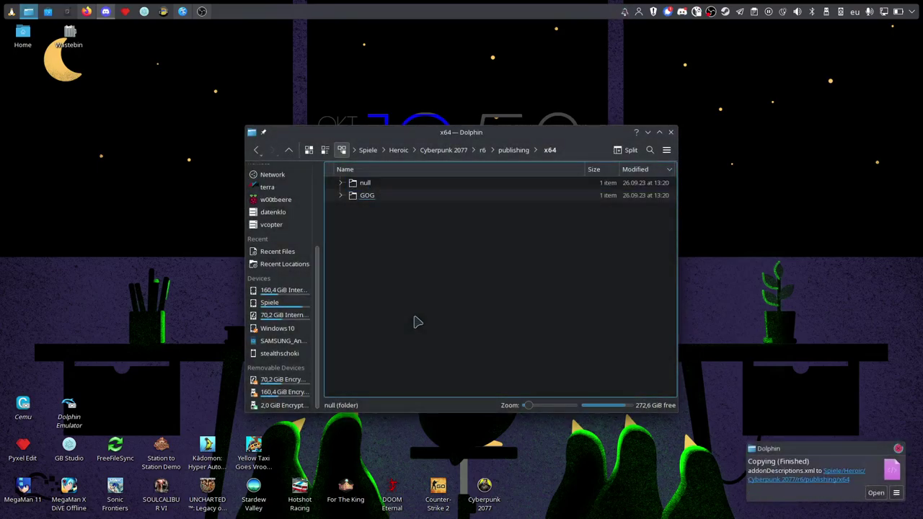
{"action": "key", "text": "alt+Up"}
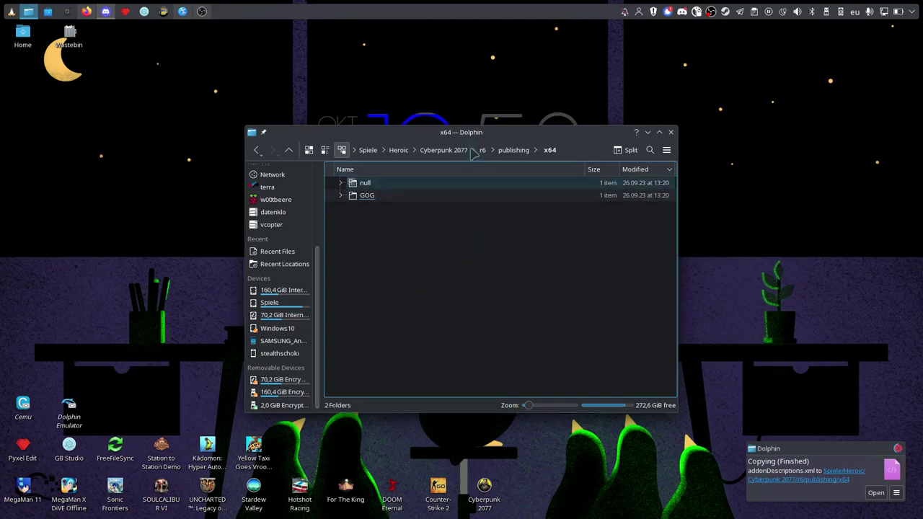
{"action": "key", "text": "alt+Up"}
{"action": "key", "text": "alt+Up"}
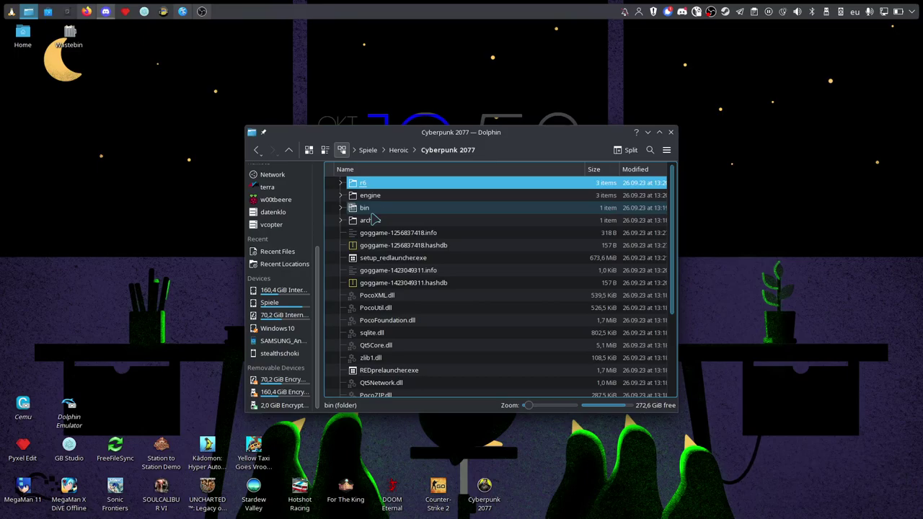
Step: Open bin > x64 and locate GameServicesGOG.dll
{"action": "double_click", "coordinate": [375, 209]}
{"action": "double_click", "coordinate": [369, 184]}
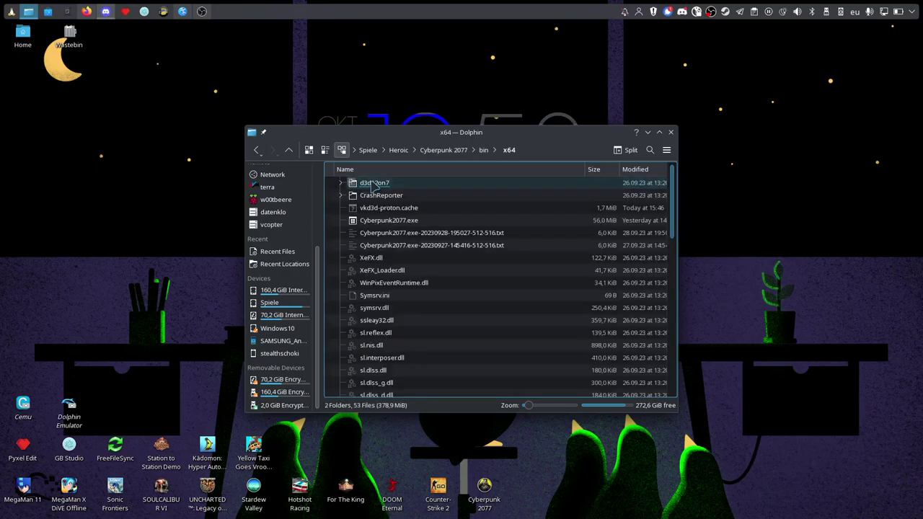
{"action": "scroll", "coordinate": [473, 328], "scroll_direction": "down", "scroll_amount": 2}
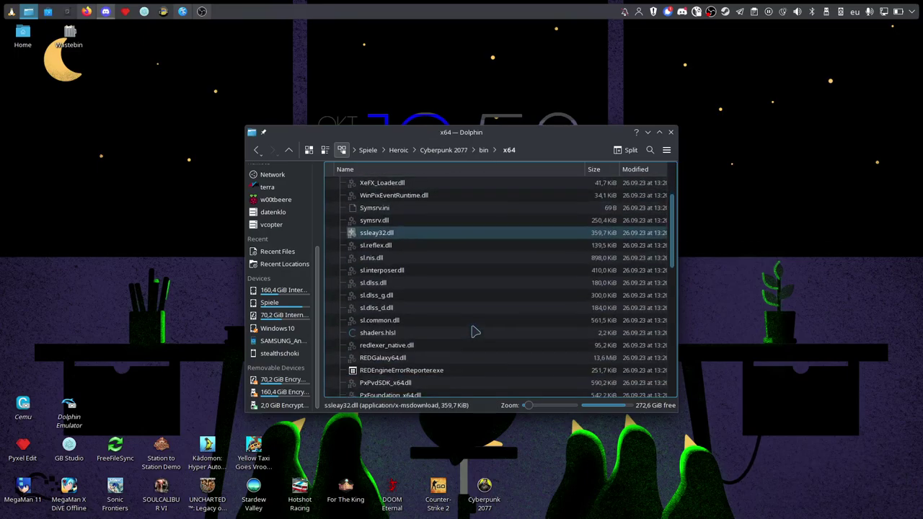
{"action": "scroll", "coordinate": [472, 326], "scroll_direction": "up", "scroll_amount": 2}
{"action": "scroll", "coordinate": [450, 317], "scroll_direction": "down", "scroll_amount": 3}
{"action": "scroll", "coordinate": [450, 317], "scroll_direction": "down", "scroll_amount": 2}
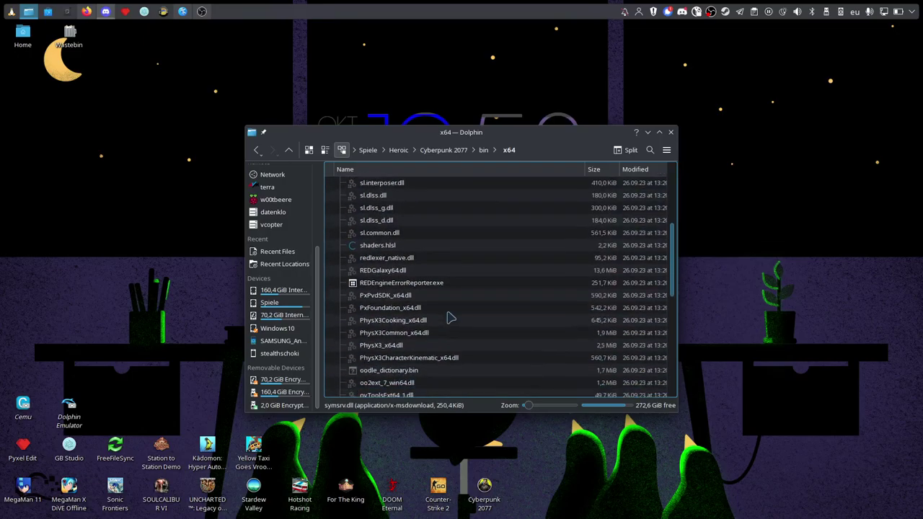
{"action": "type", "text": "ga"}
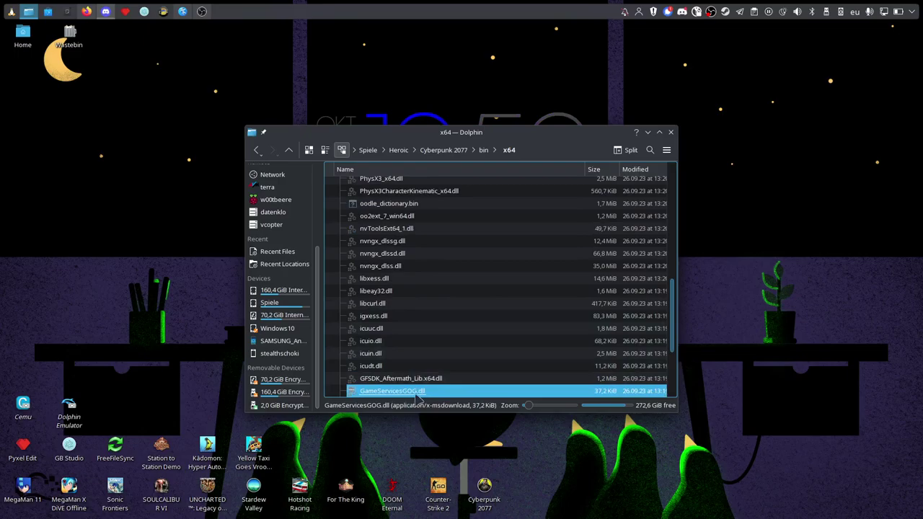
Step: Rename GameServicesGOG.dll to GameServicesGOG.original and close Dolphin
{"action": "key", "text": "F2"}
{"action": "double_click", "coordinate": [428, 390]}
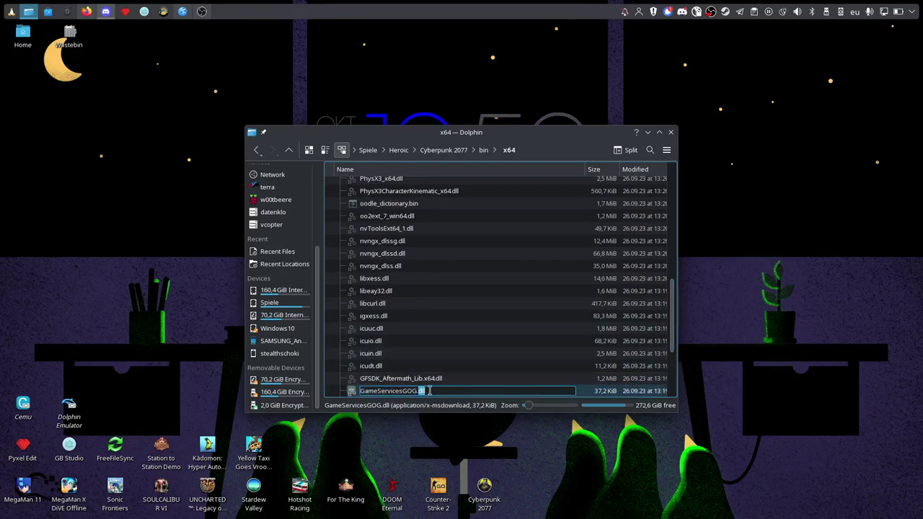
{"action": "type", "text": "or"}
{"action": "type", "text": "igina"}
{"action": "key", "text": "Return"}
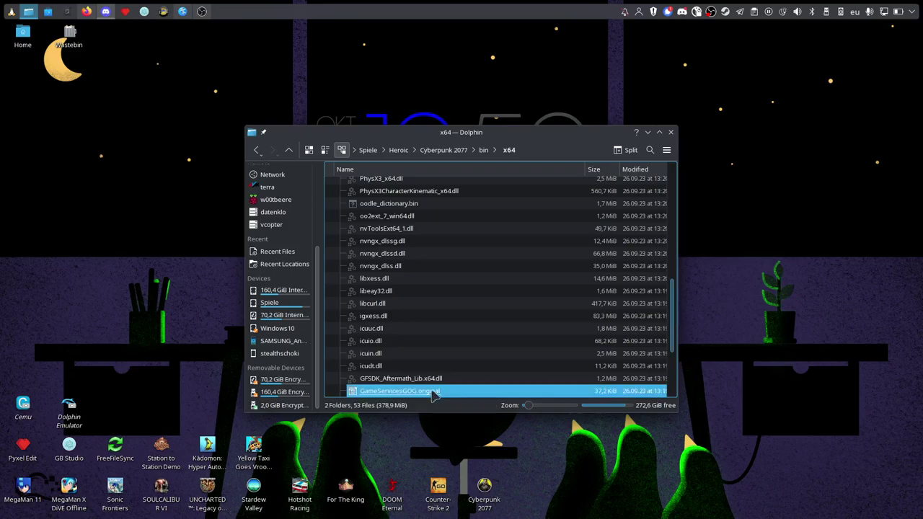
{"action": "left_click", "coordinate": [670, 132]}
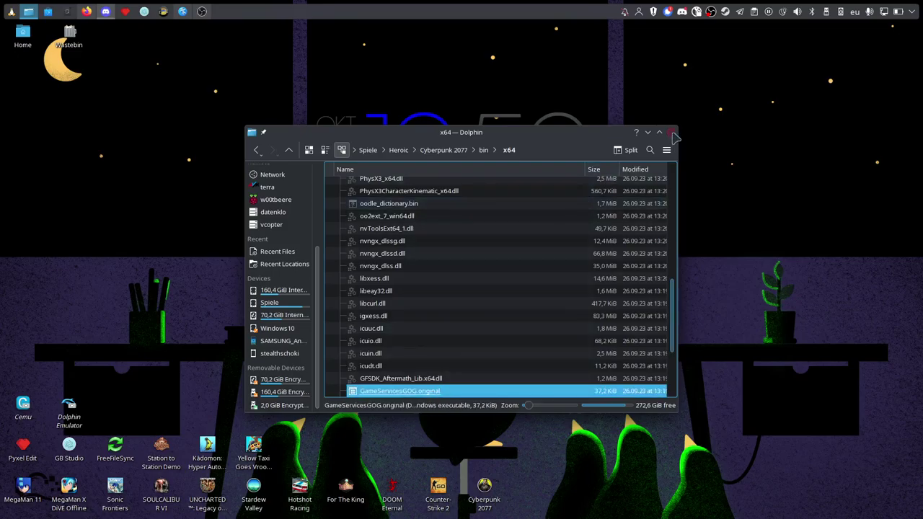
Step: Launch Cyberpunk 2077 from the desktop icon and let the save load
{"action": "double_click", "coordinate": [483, 489]}
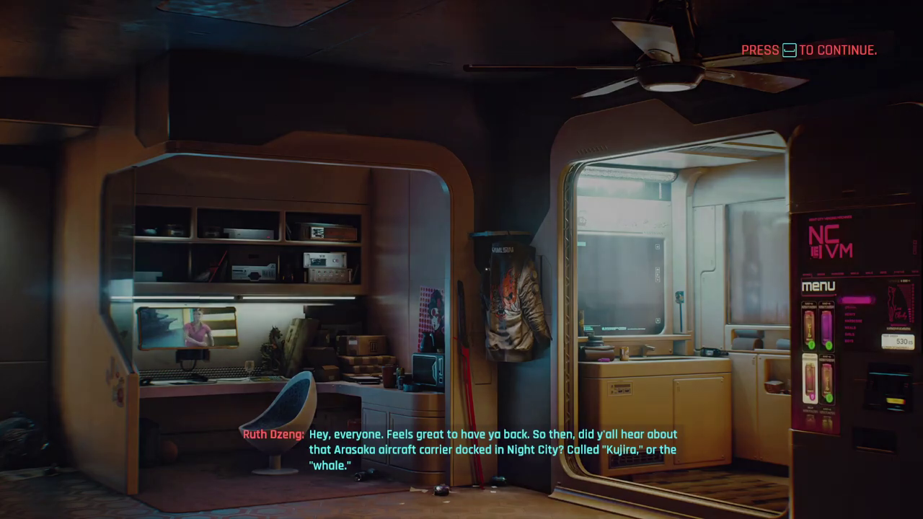
Step: Continue into the game, draw the katana, and walk out of the garage to the street
{"action": "key", "text": "space"}
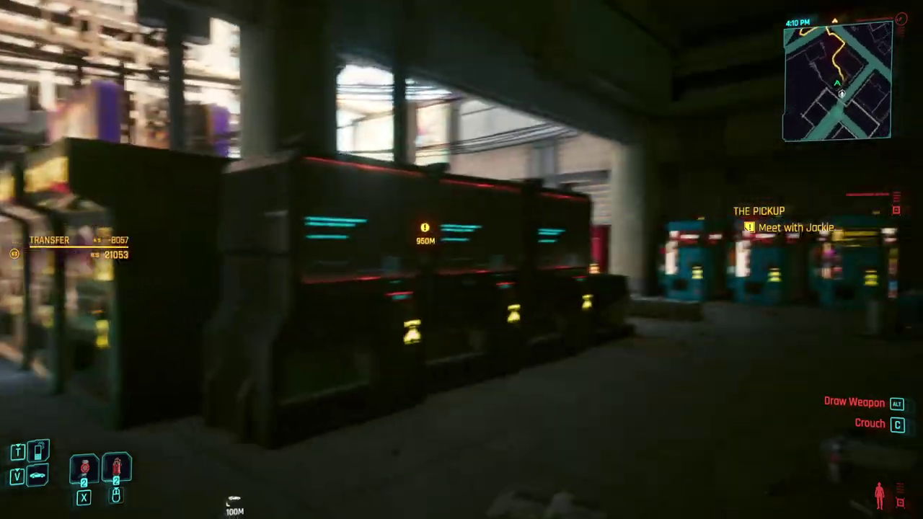
{"action": "key", "text": "alt"}
{"action": "key", "text": "w"}
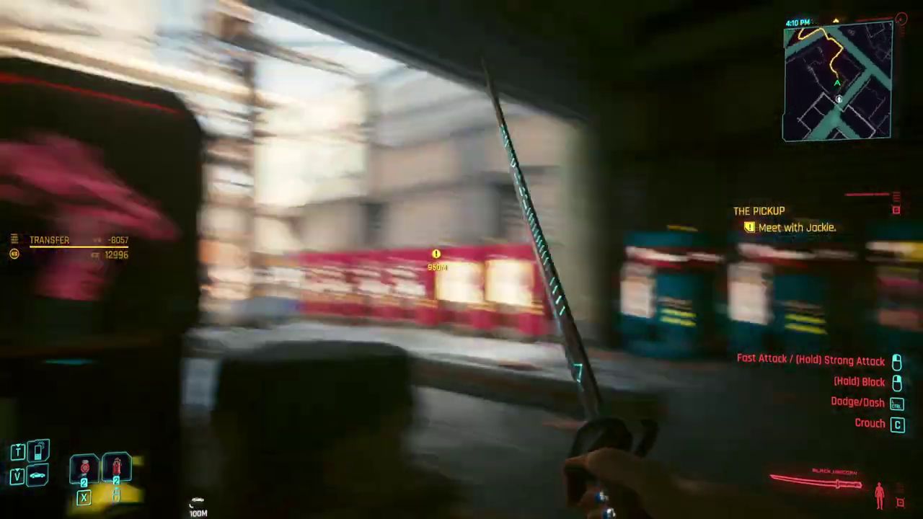
{"action": "key", "text": "w"}
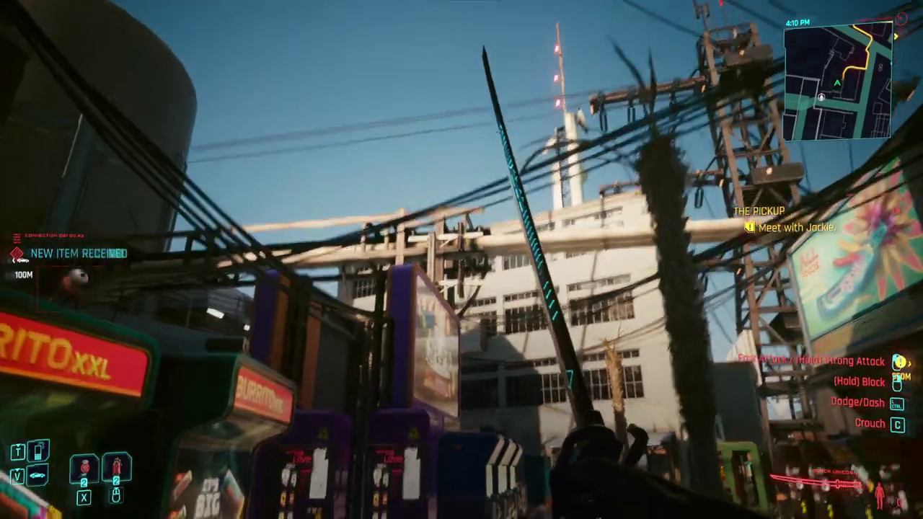
{"action": "key", "text": "w"}
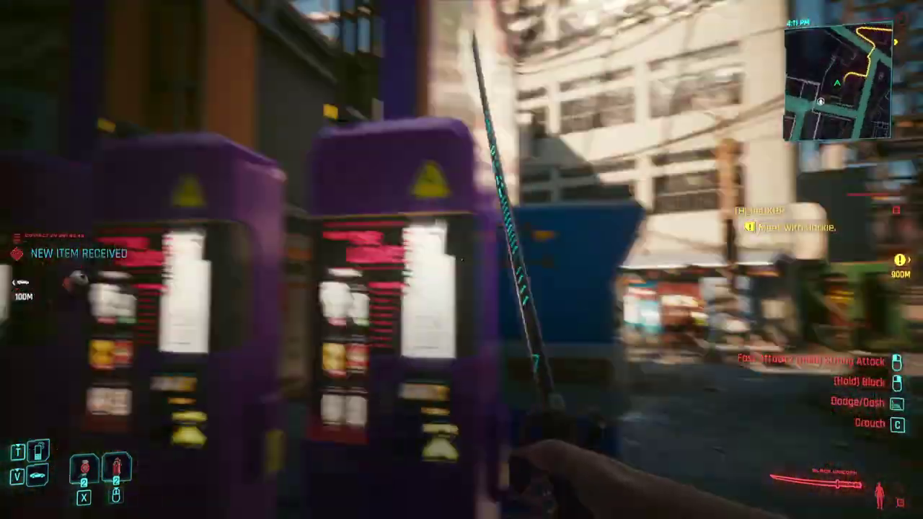
{"action": "key", "text": "w"}
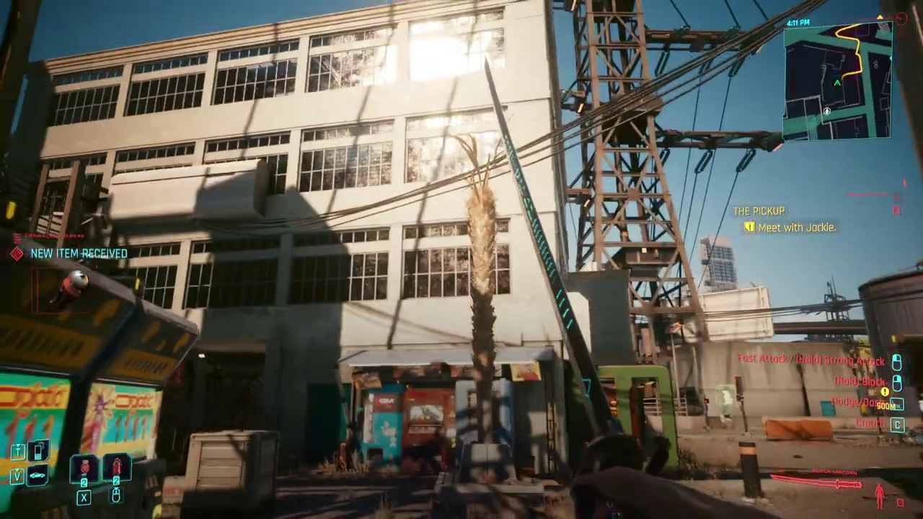
{"action": "key", "text": "w"}
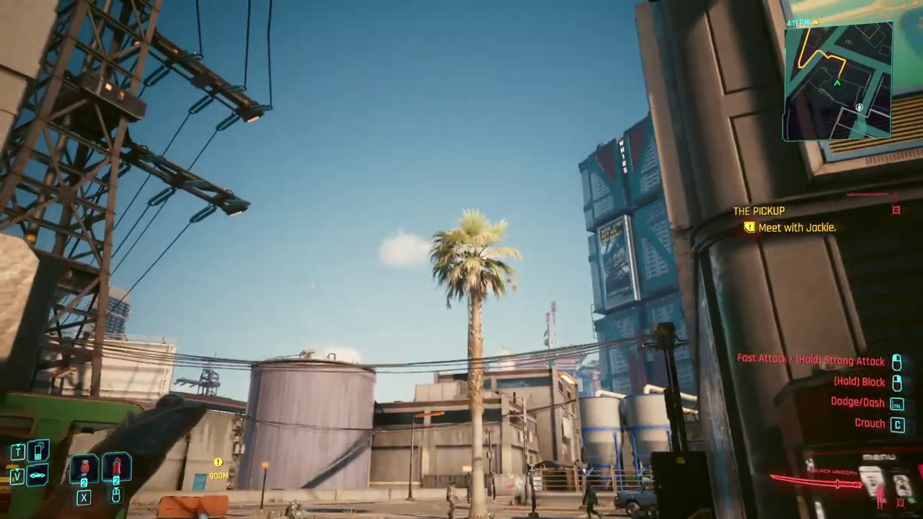
{"action": "key", "text": "w"}
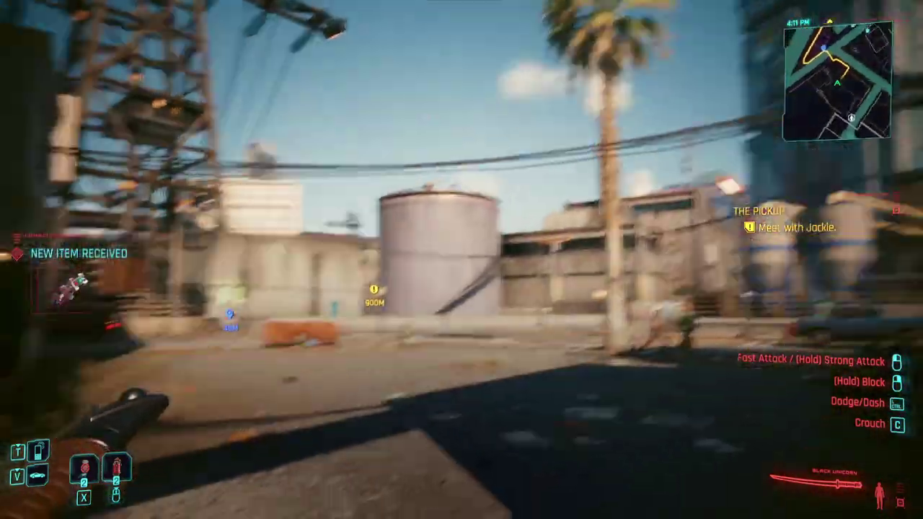
{"action": "key", "text": "w"}
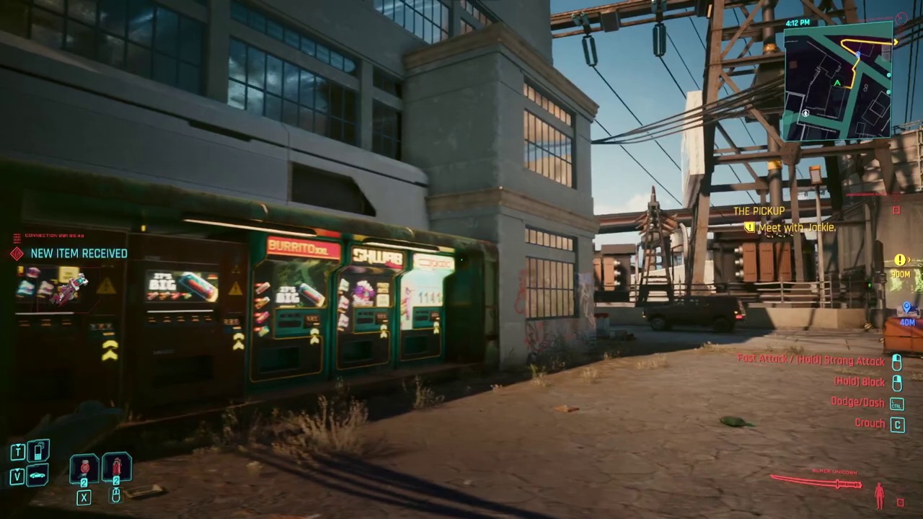